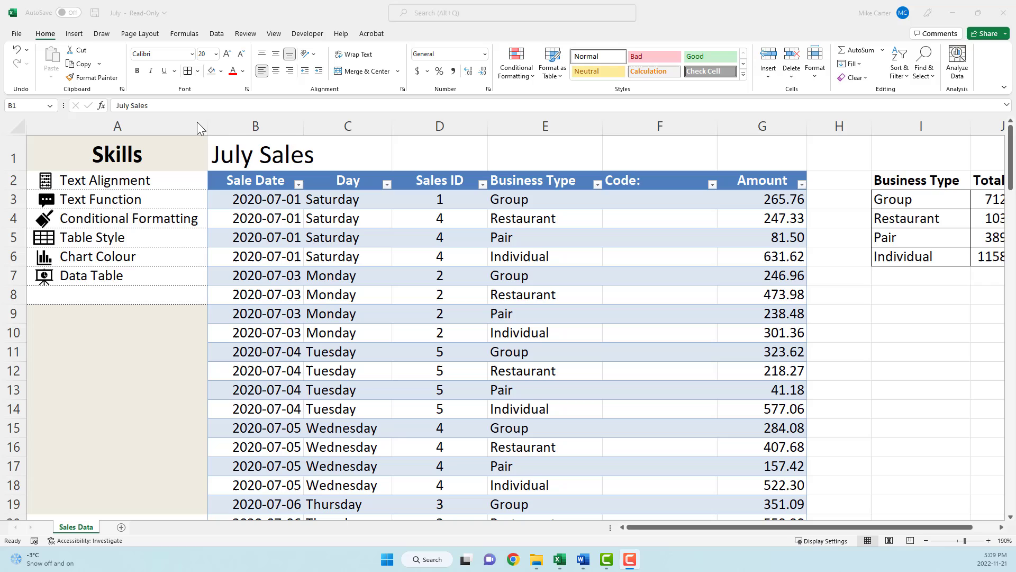
Step: Merge the July Sales title cells B1 through G1 with Merge Across
left_click(238, 157)
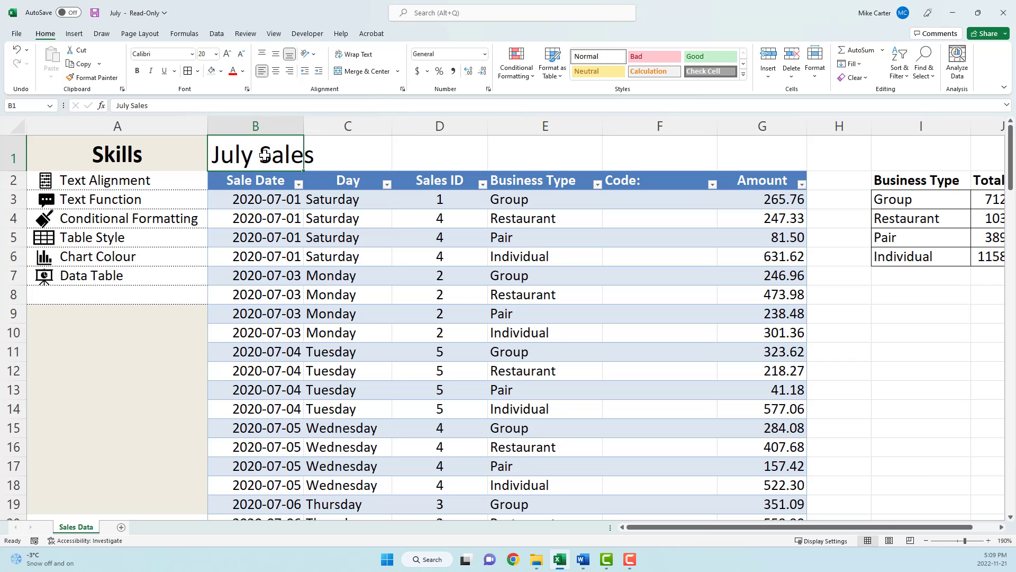
left_click_drag(265, 154, 740, 148)
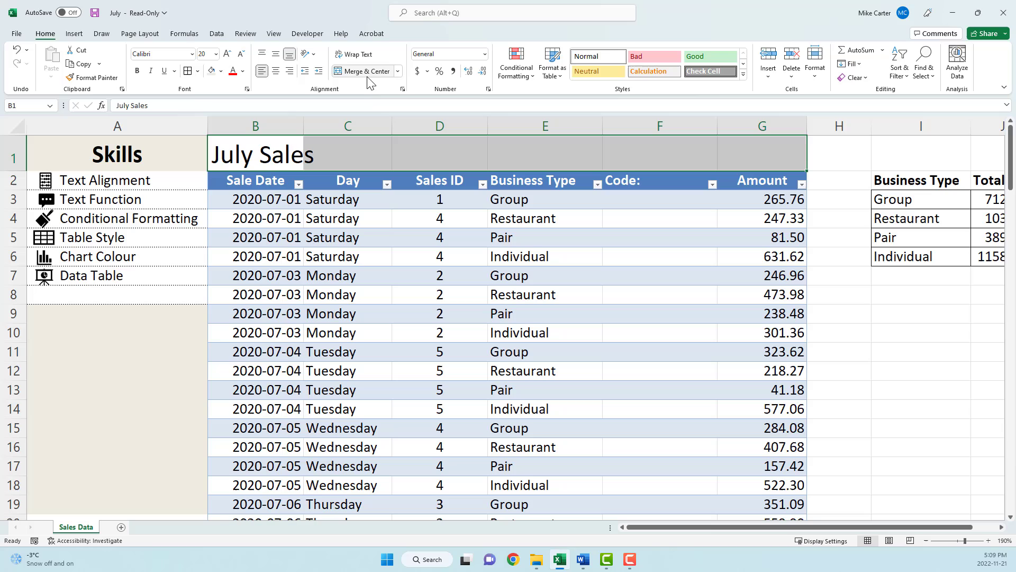
left_click(398, 73)
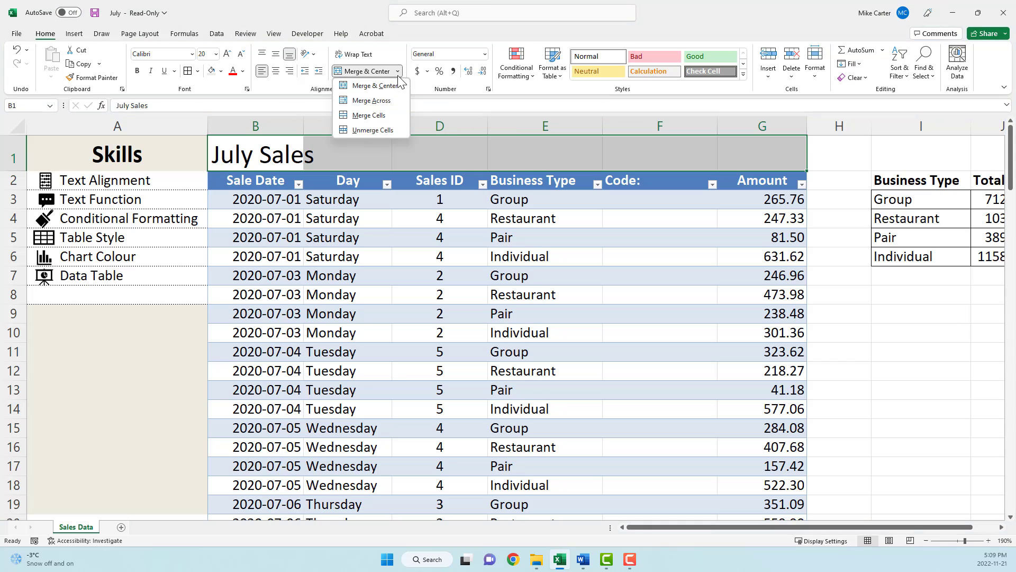
left_click(396, 105)
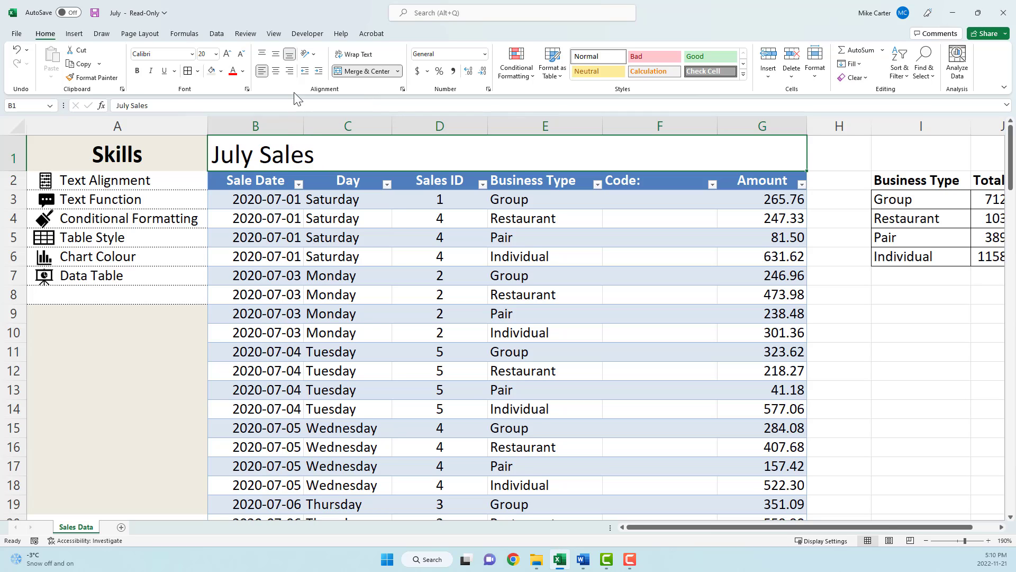
left_click(290, 70)
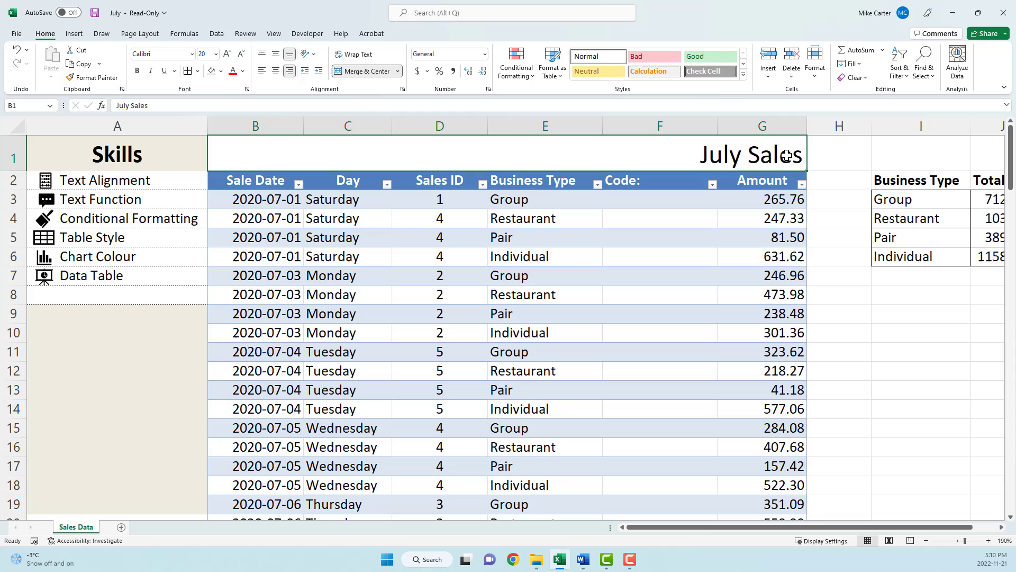
left_click(272, 74)
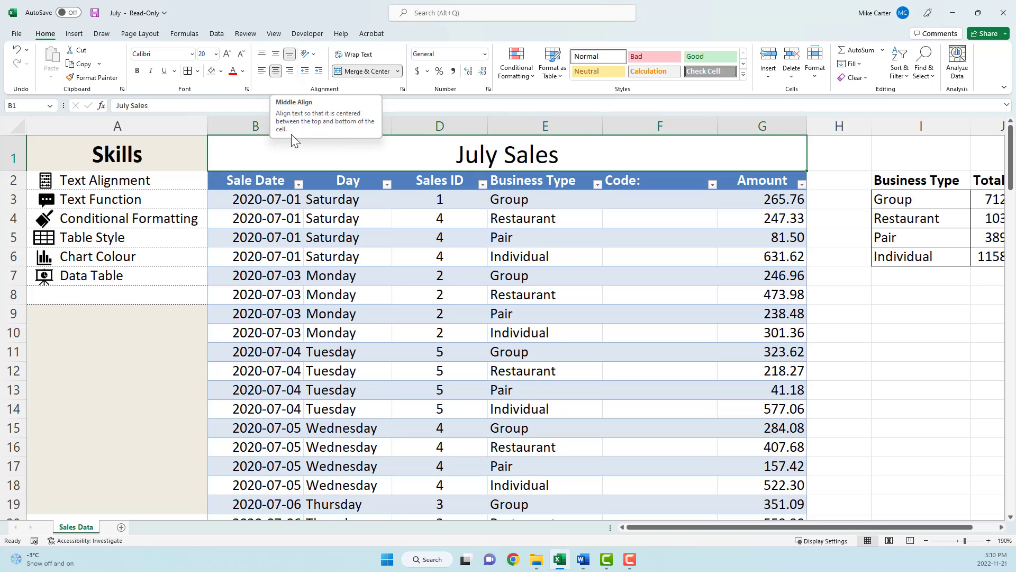
left_click(263, 72)
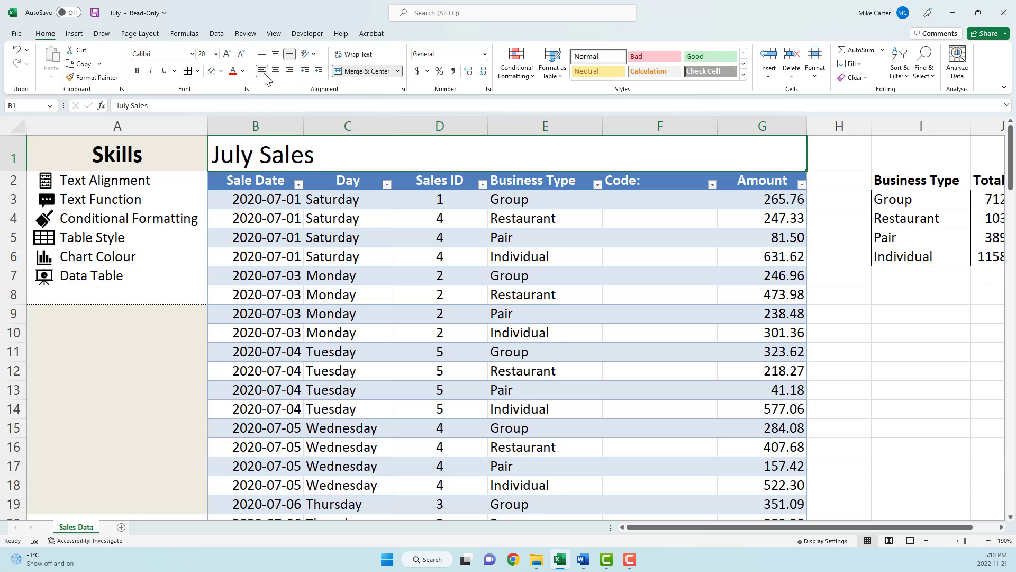
left_click(263, 183)
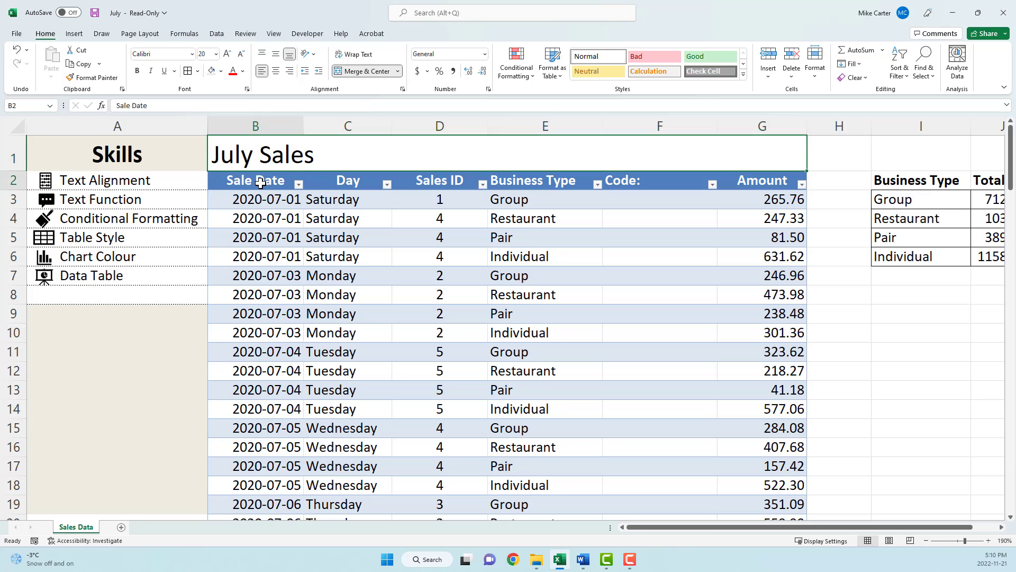
left_click_drag(309, 180, 764, 185)
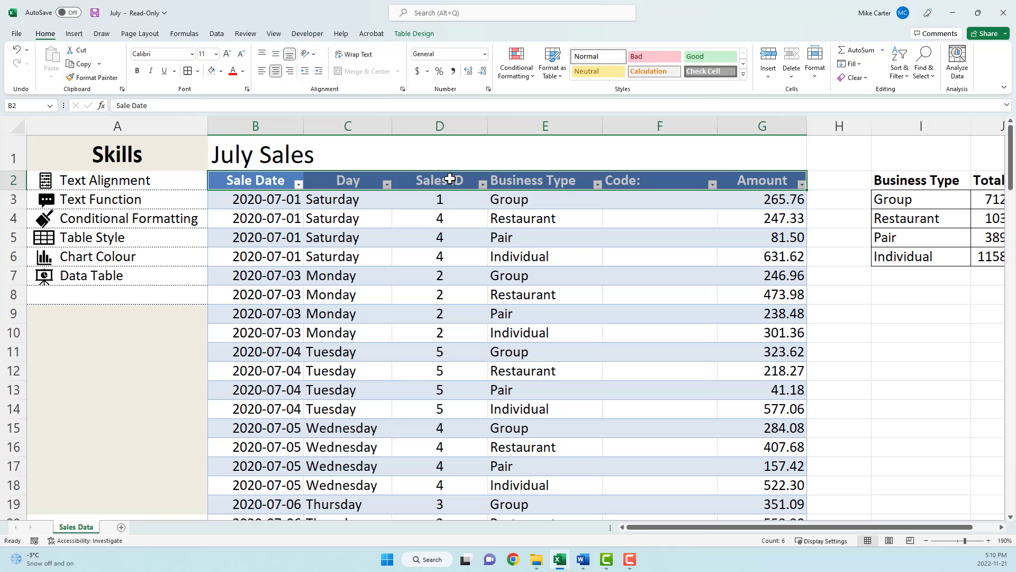
left_click(316, 59)
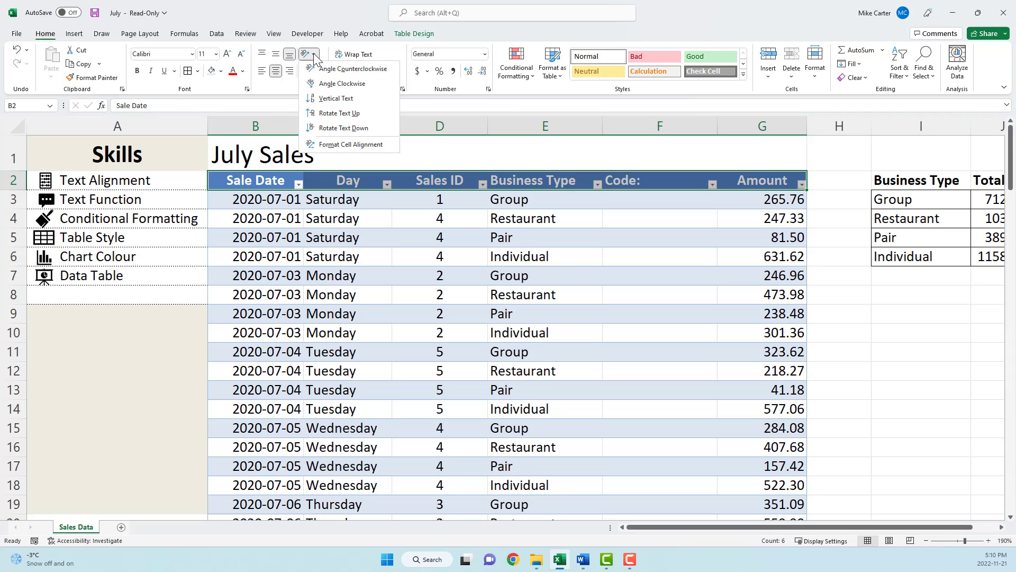
left_click(352, 70)
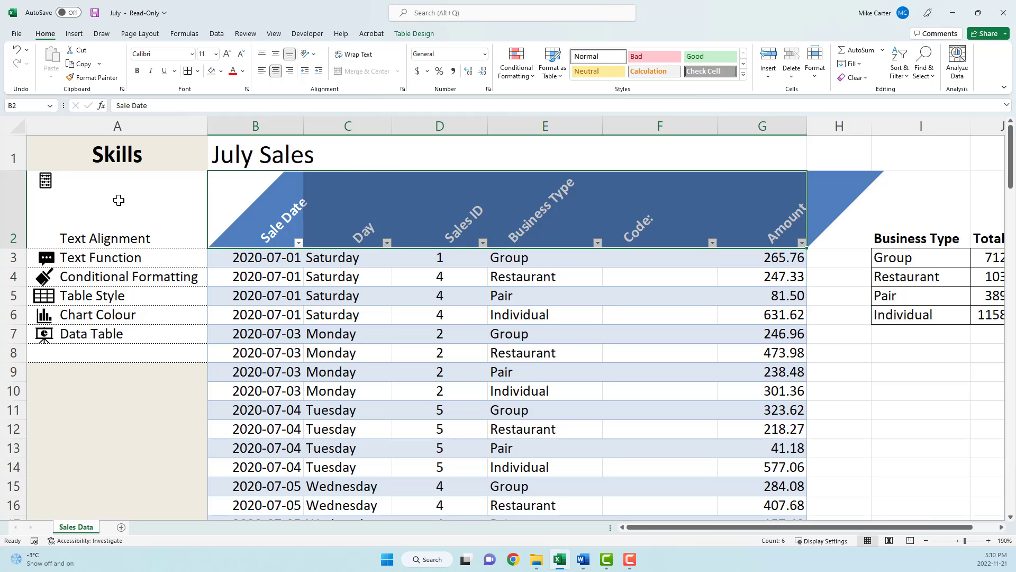
left_click(366, 160)
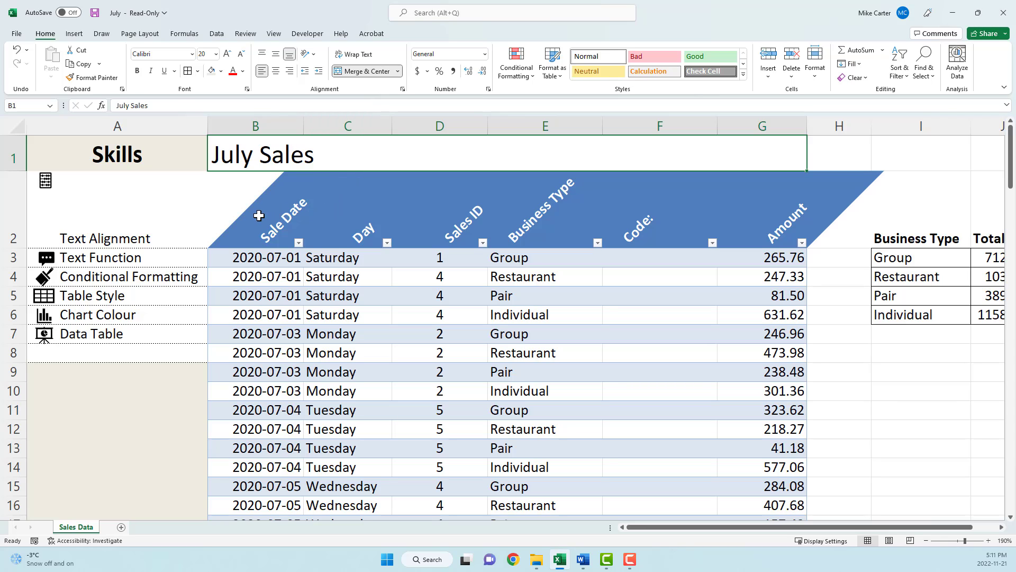
left_click(16, 49)
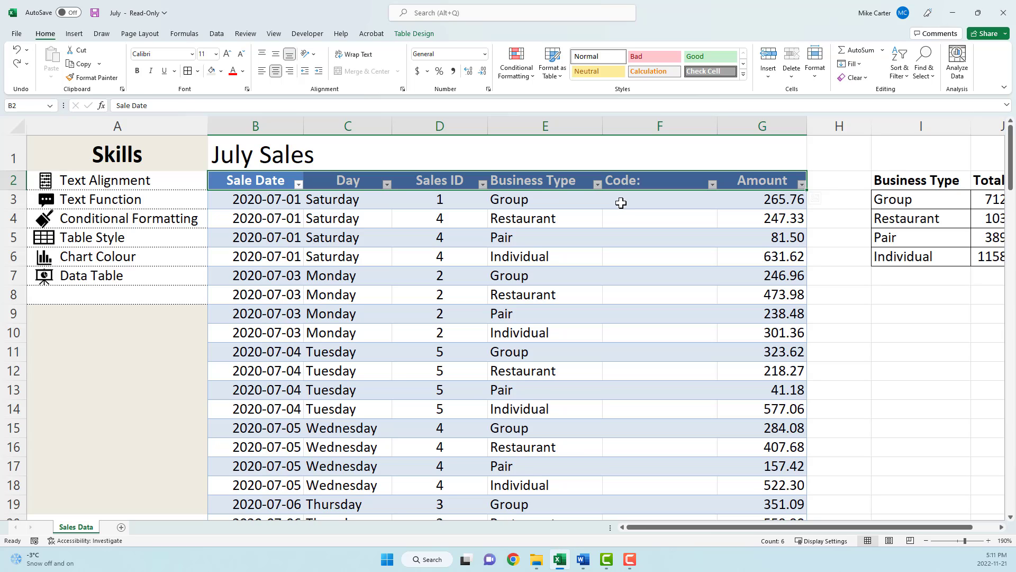
Step: Enter =LEFT([@[Business Type]],3) in F3 to fill the Code column with three-letter codes
left_click(621, 203)
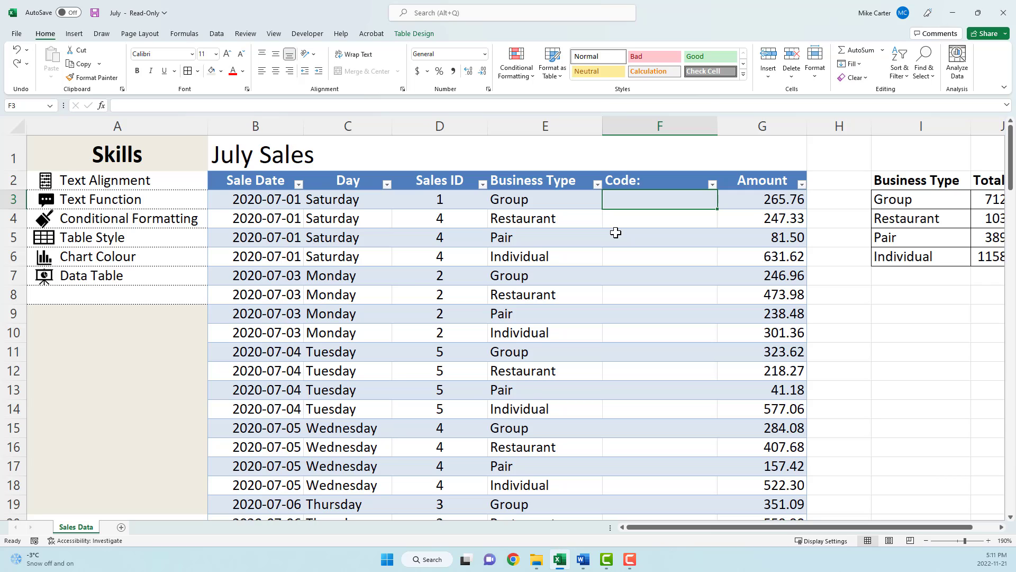
type("=")
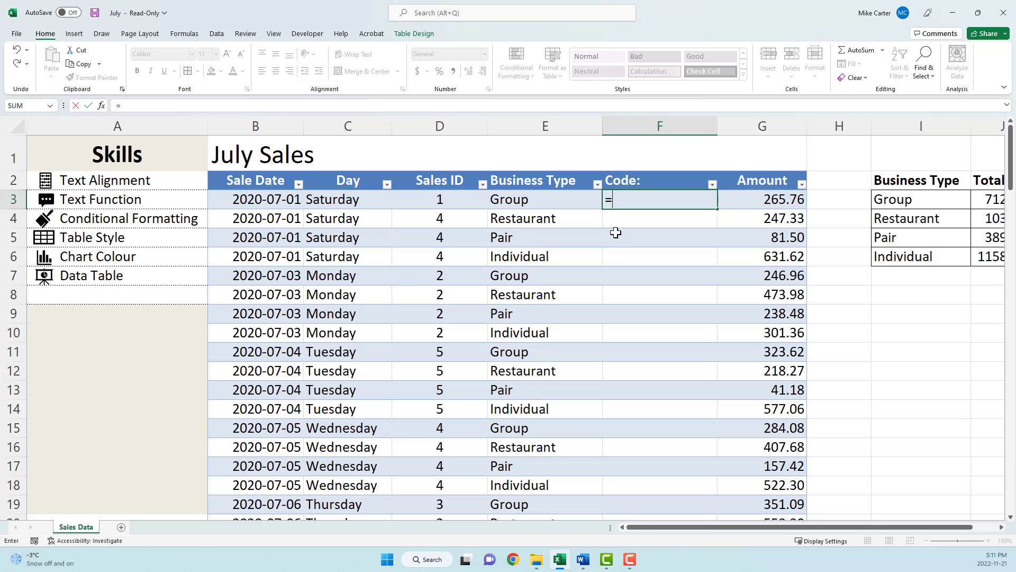
type("left(")
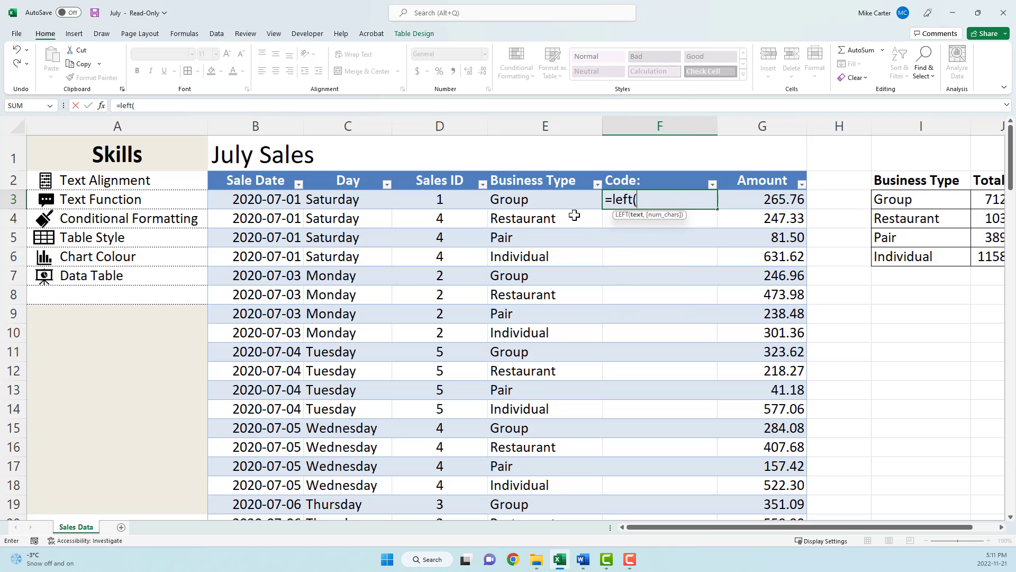
left_click(560, 203)
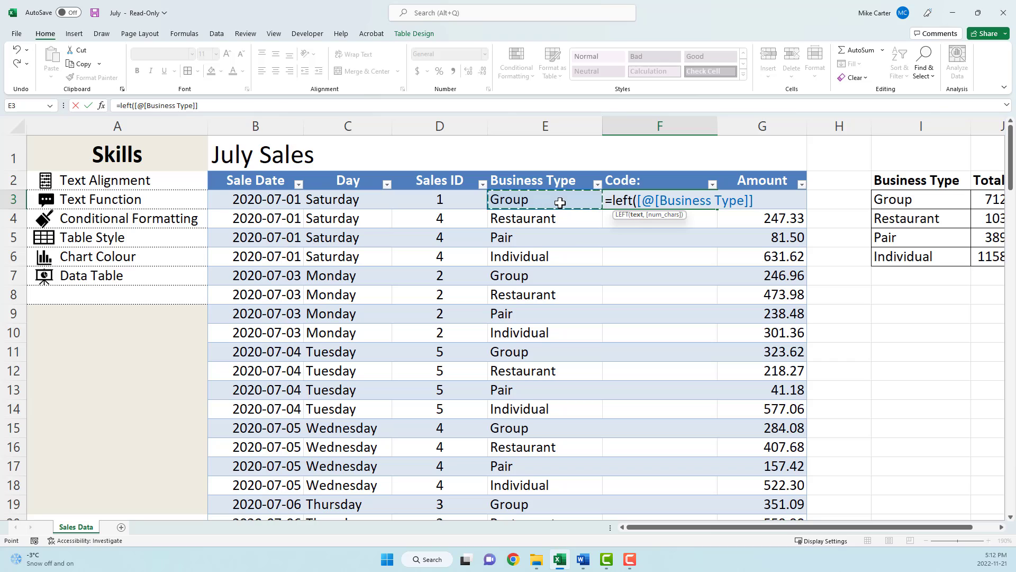
type(",")
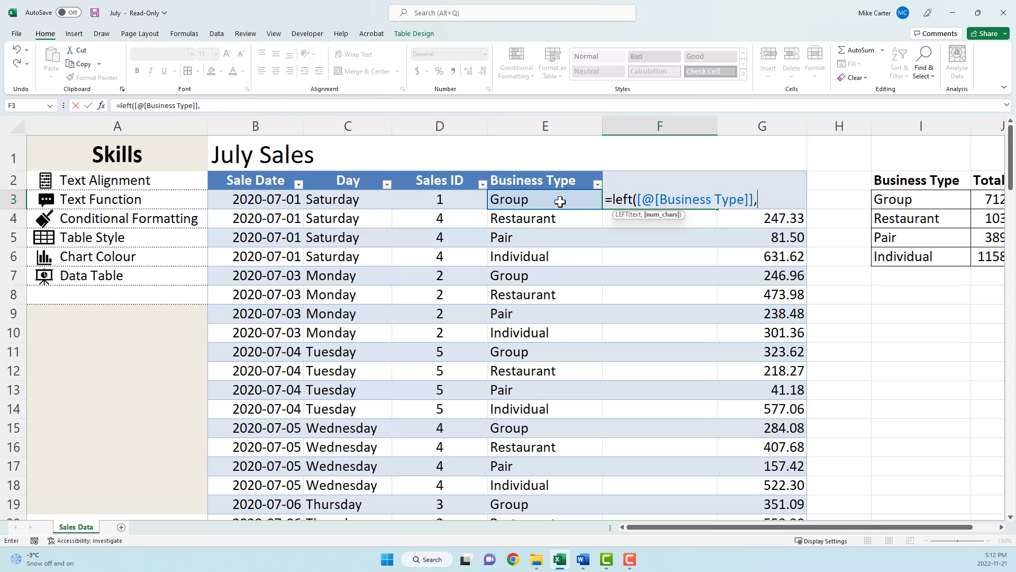
type("3)")
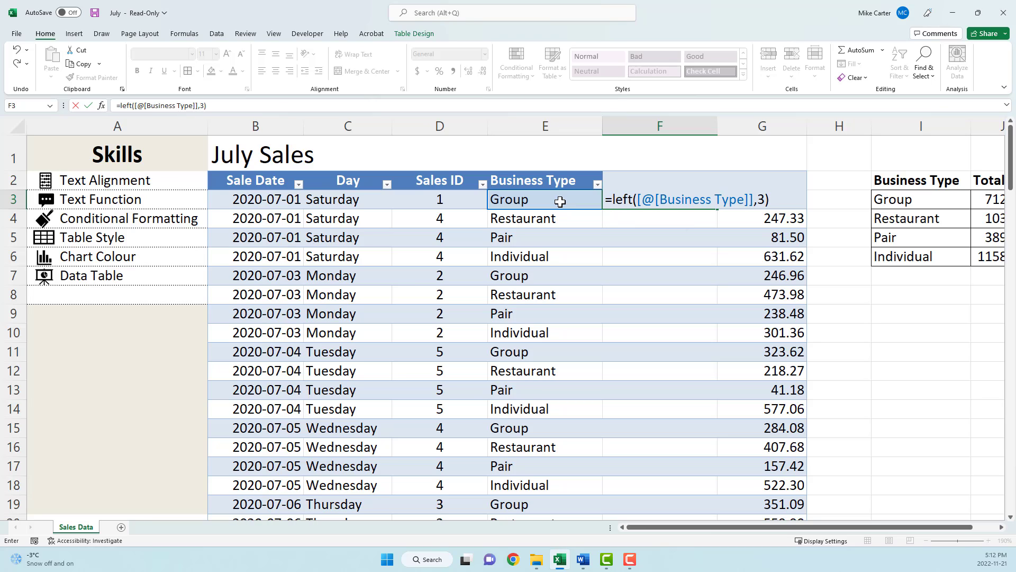
key("Return")
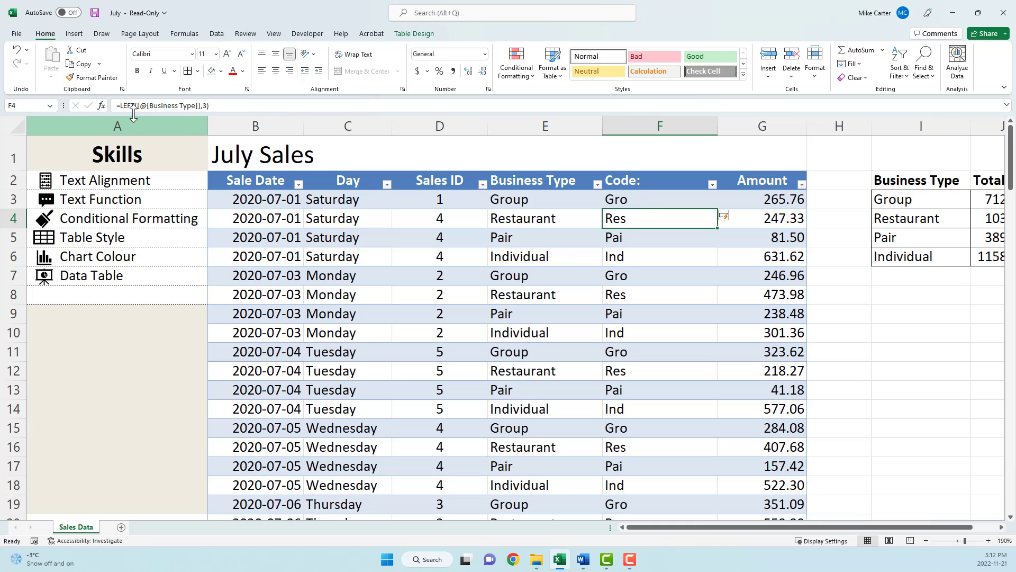
Step: Wrap the Code formula in UPPER so codes read GRO, RES, PAI, IND
left_click(120, 105)
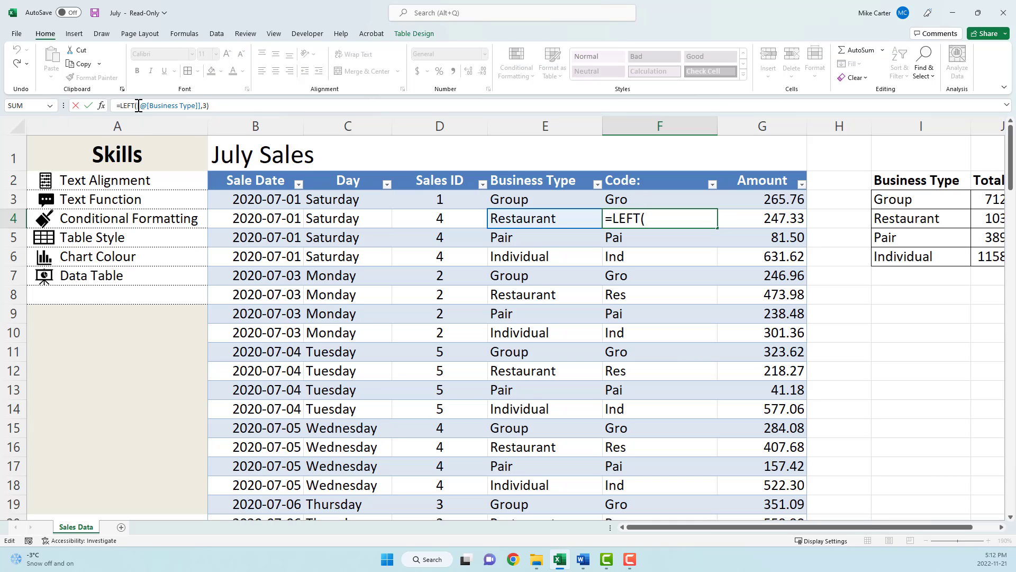
type("upper")
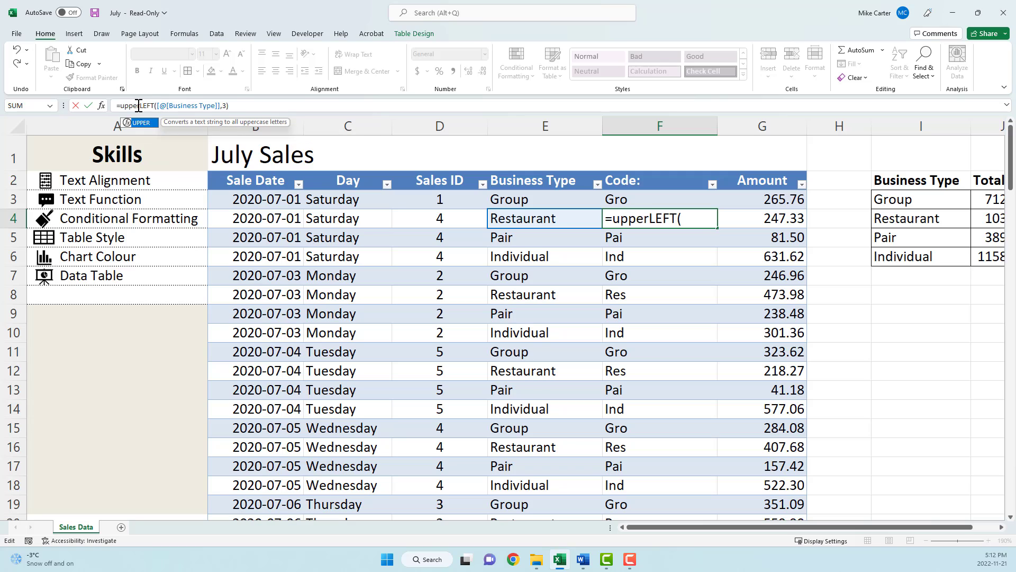
type("(")
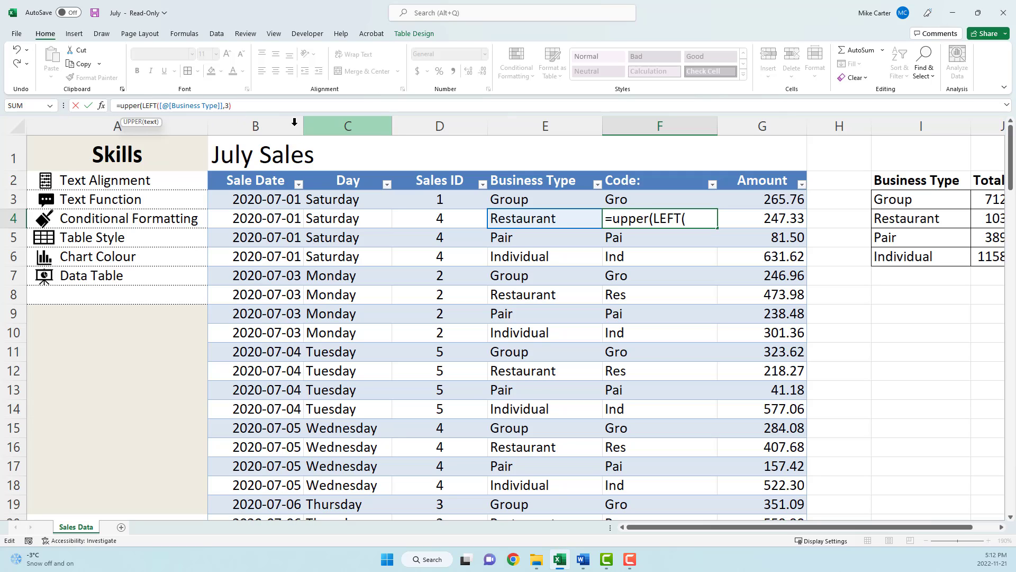
left_click(239, 105)
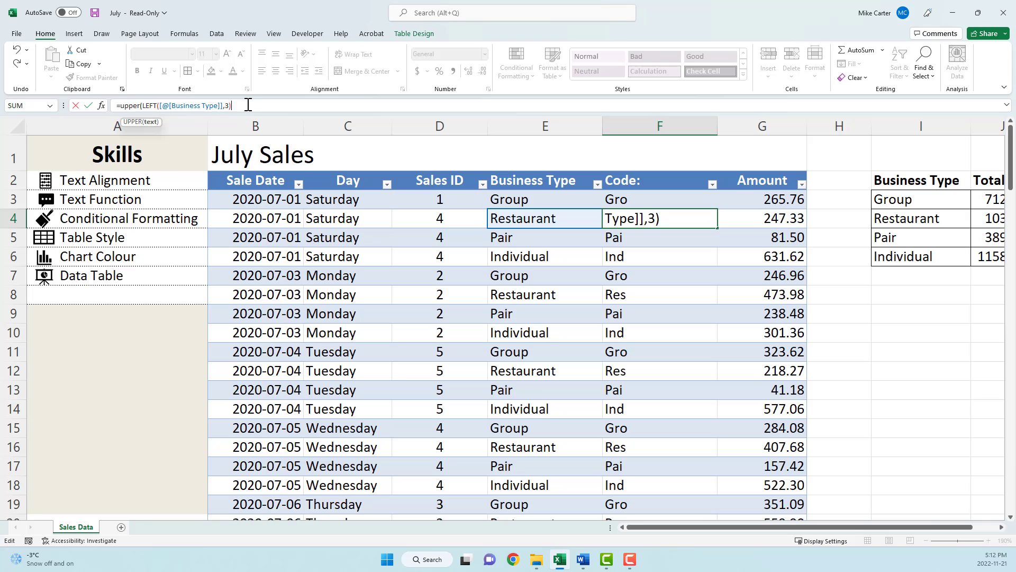
type(")")
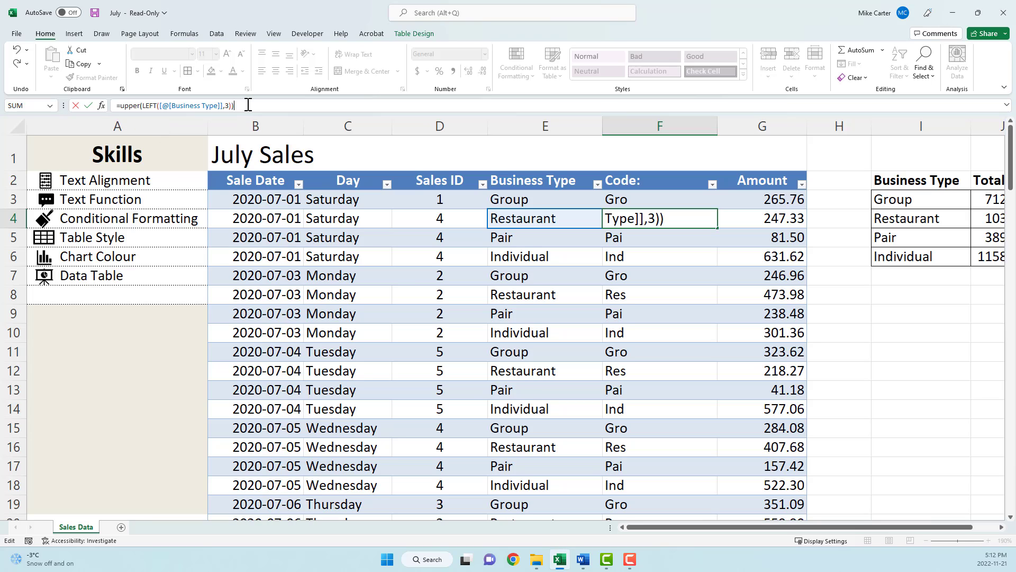
key("Return")
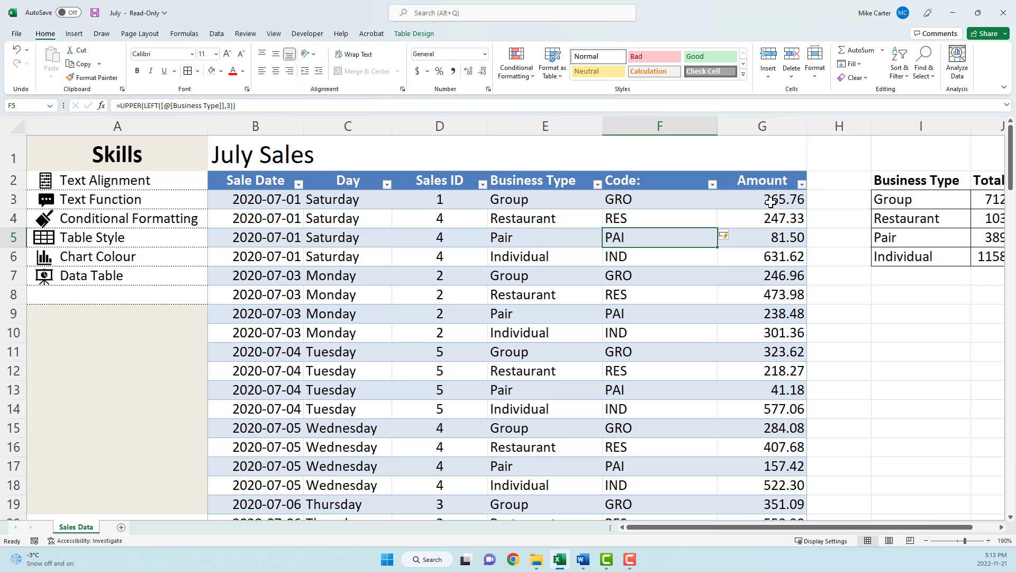
Step: Apply the 3 Traffic Lights (Unrimmed) icon set to Amount cell G3 (265.76)
left_click(770, 202)
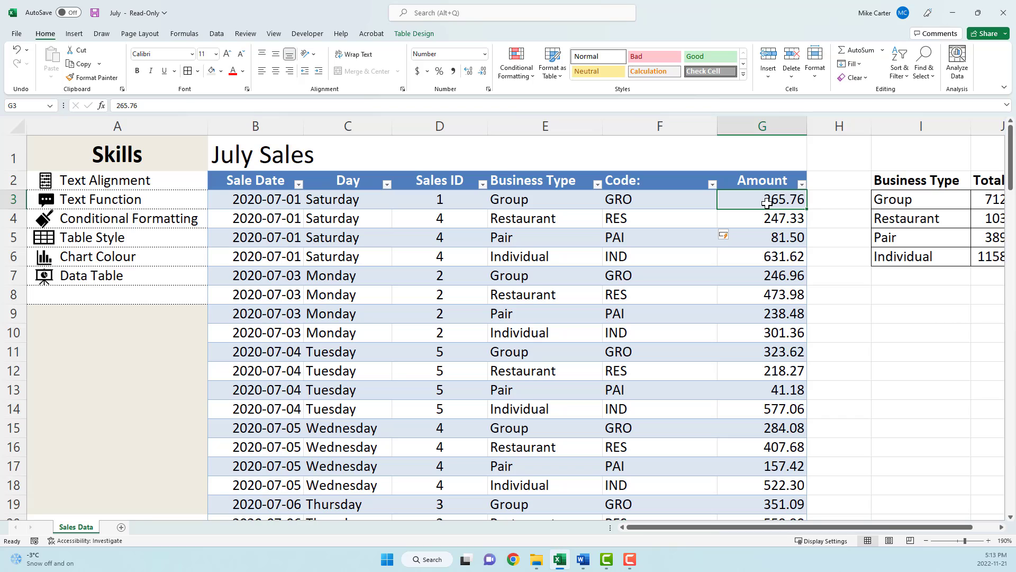
left_click(525, 74)
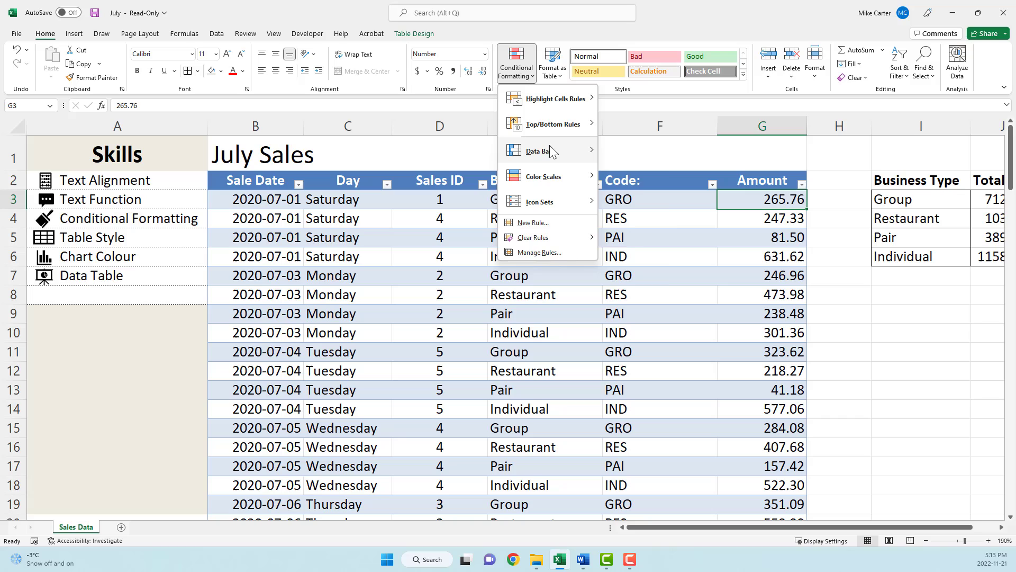
mouse_move(551, 152)
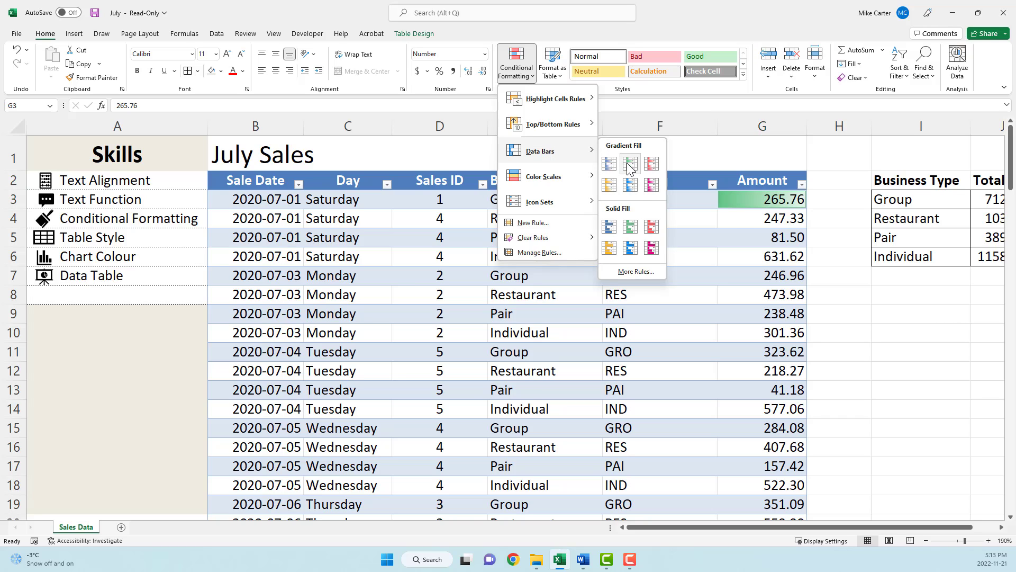
mouse_move(553, 180)
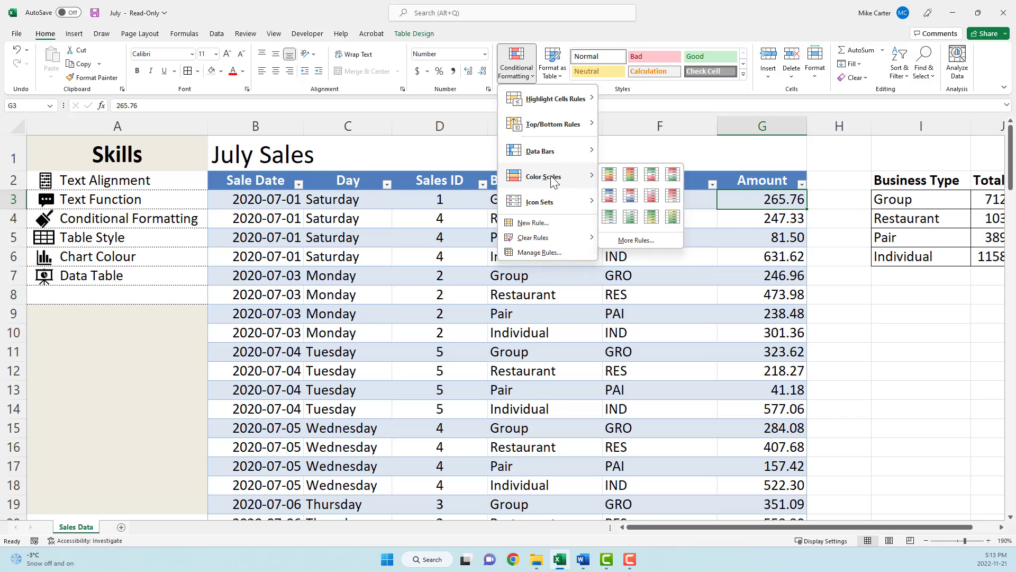
mouse_move(556, 200)
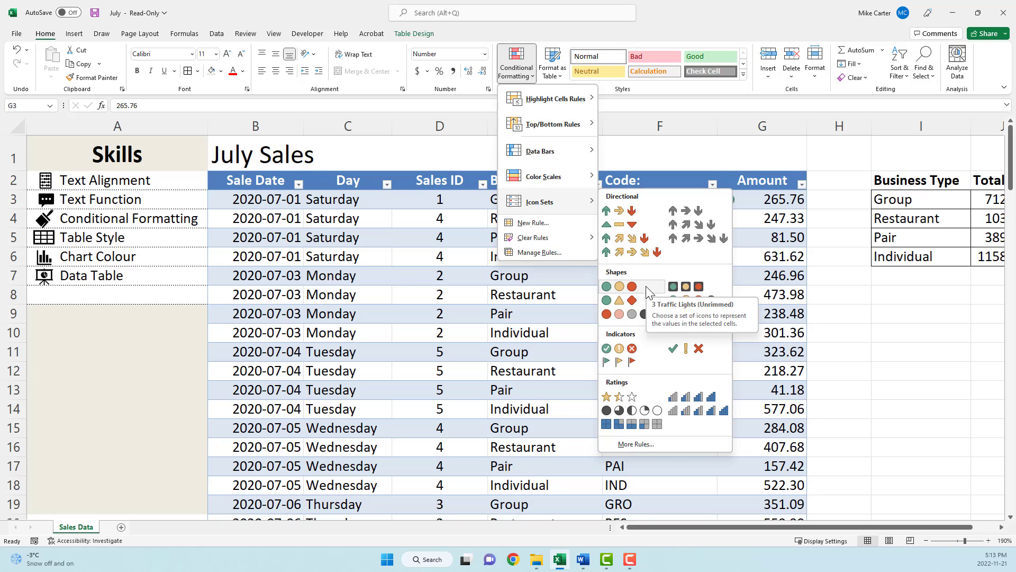
left_click(645, 287)
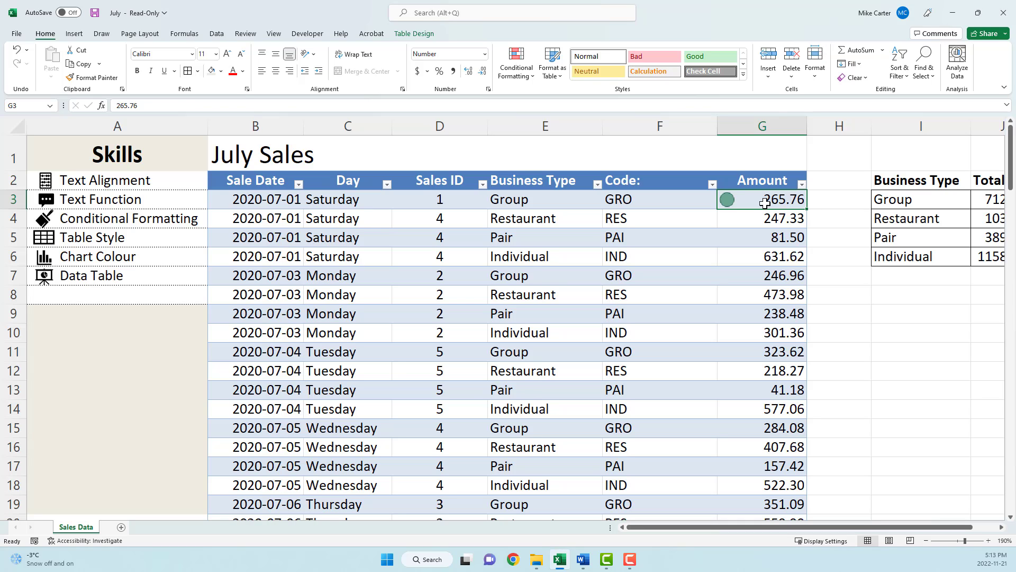
Step: Apply the 3 Traffic Lights (Unrimmed) icon set to Amount values G3:G107
key("ctrl+shift+Down")
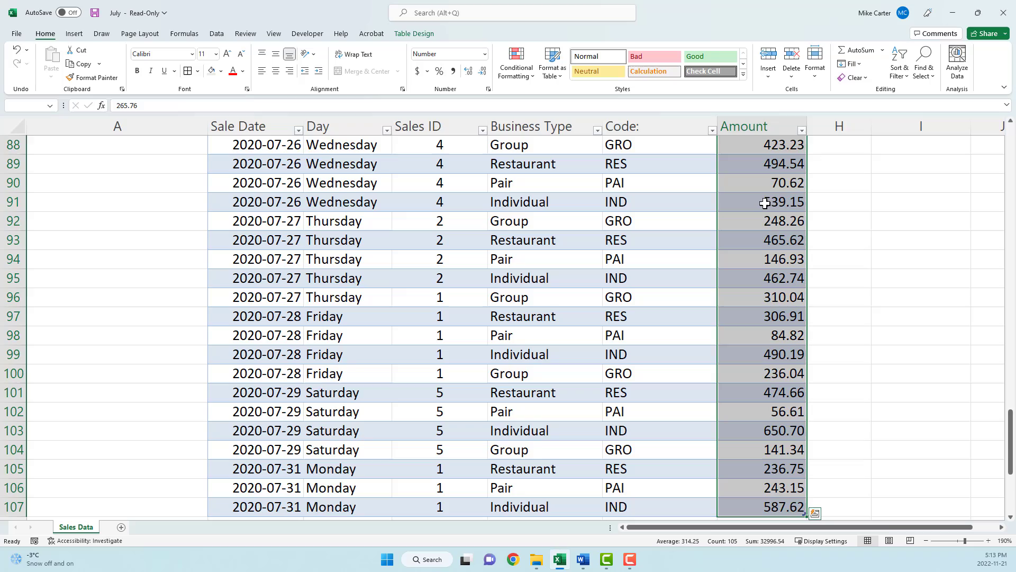
scroll(765, 202, "up", 17)
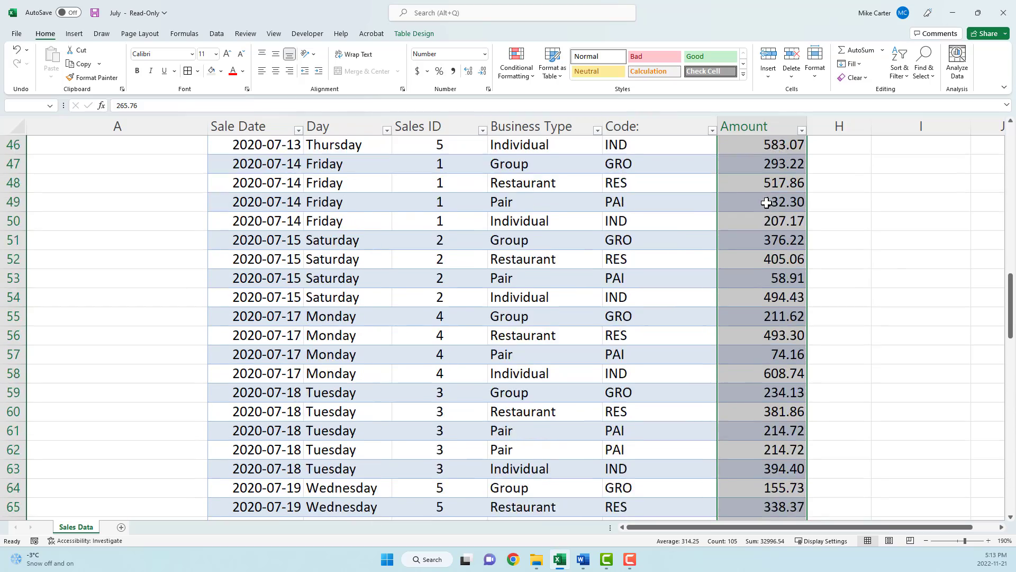
scroll(766, 203, "up", 12)
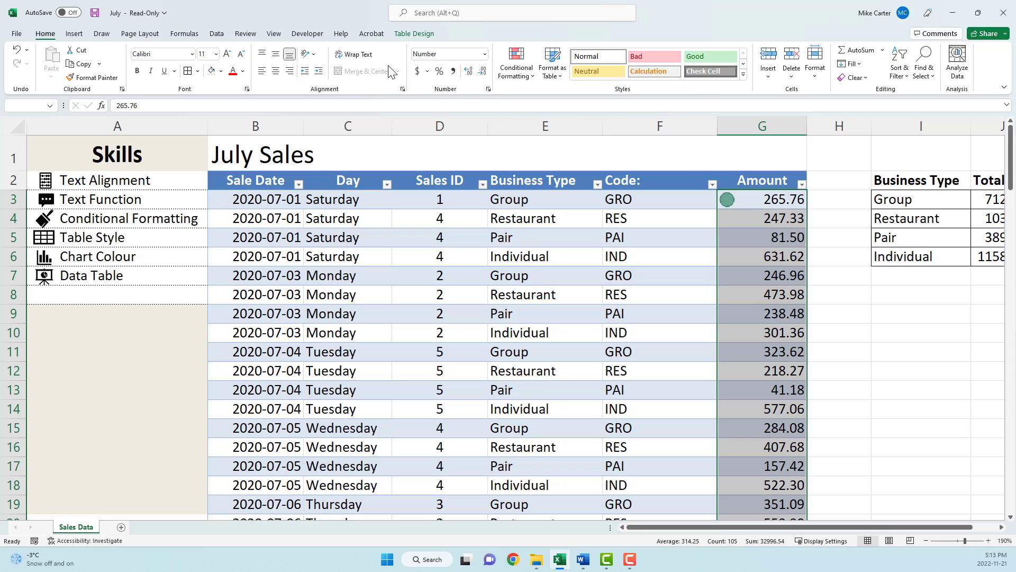
left_click(516, 63)
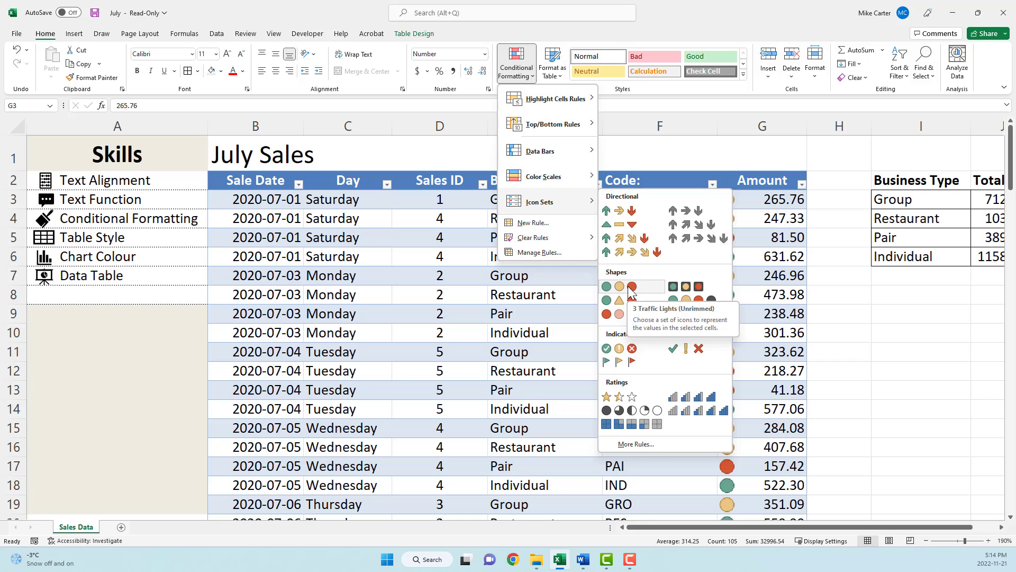
left_click(631, 287)
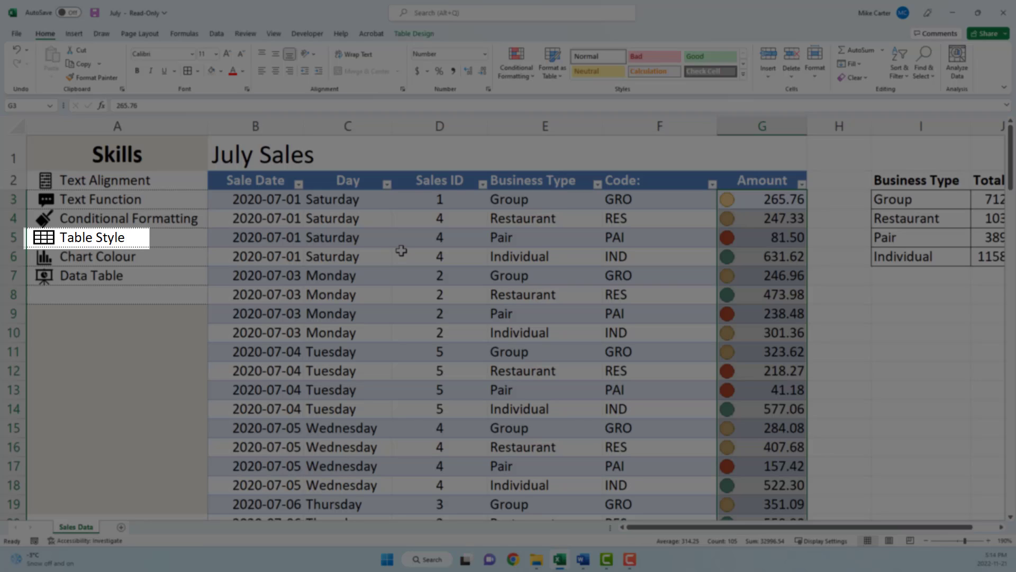
Step: Apply the Olive Green, Table Style Medium 4 style to the sales table
left_click(401, 251)
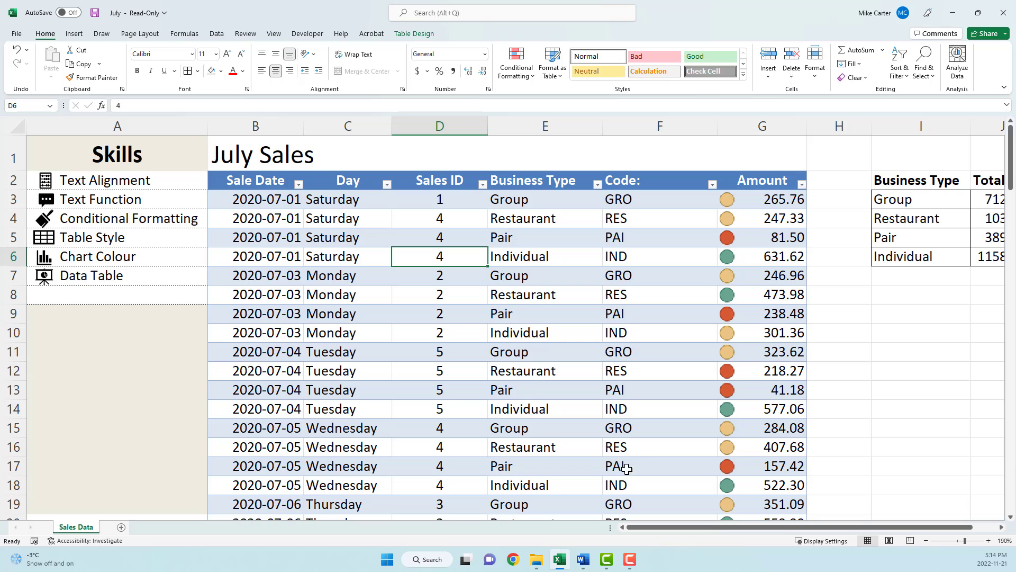
left_click(926, 540)
left_click(926, 540)
left_click(926, 539)
left_click(926, 540)
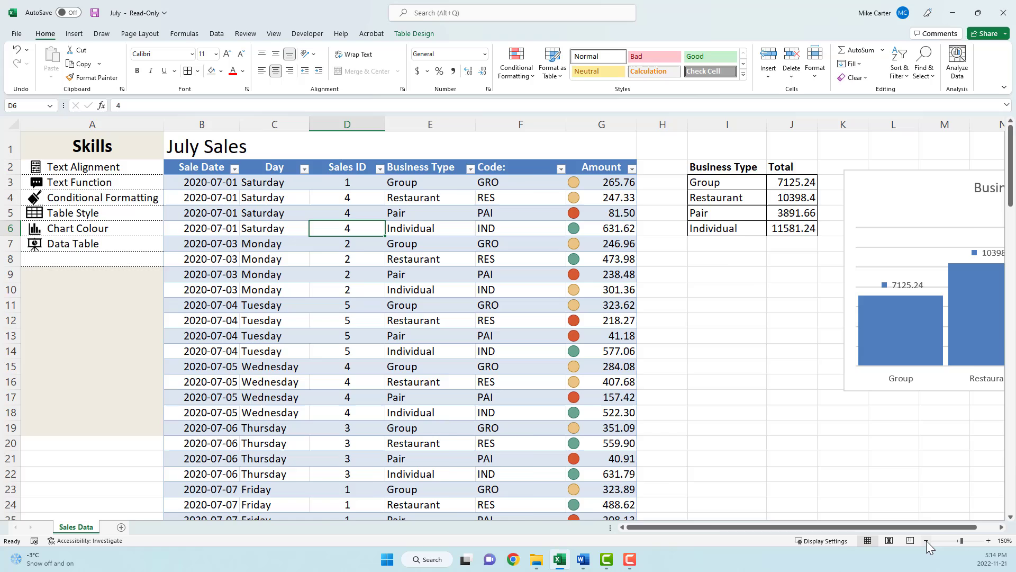
left_click(927, 541)
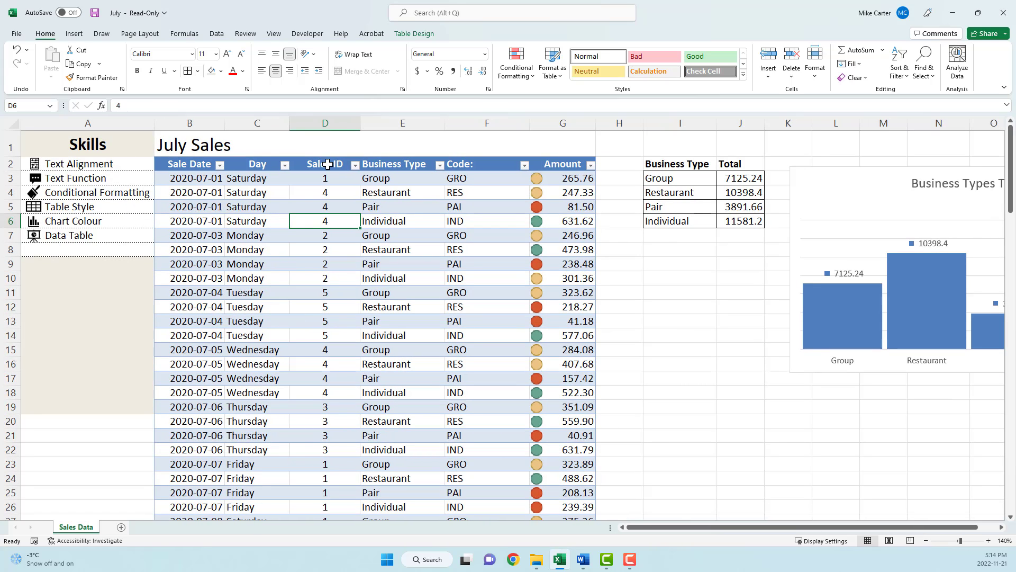
left_click(419, 34)
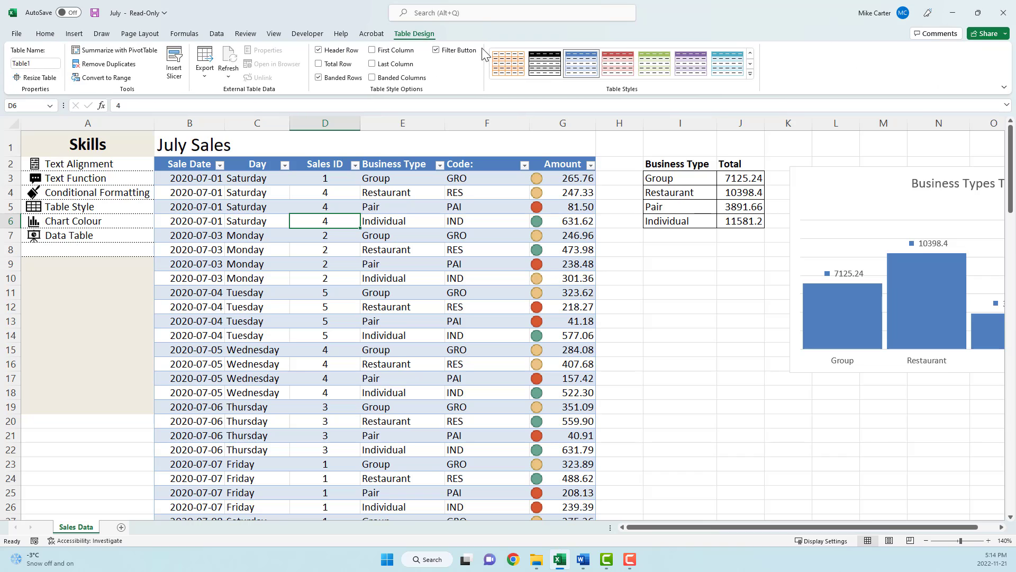
left_click(750, 74)
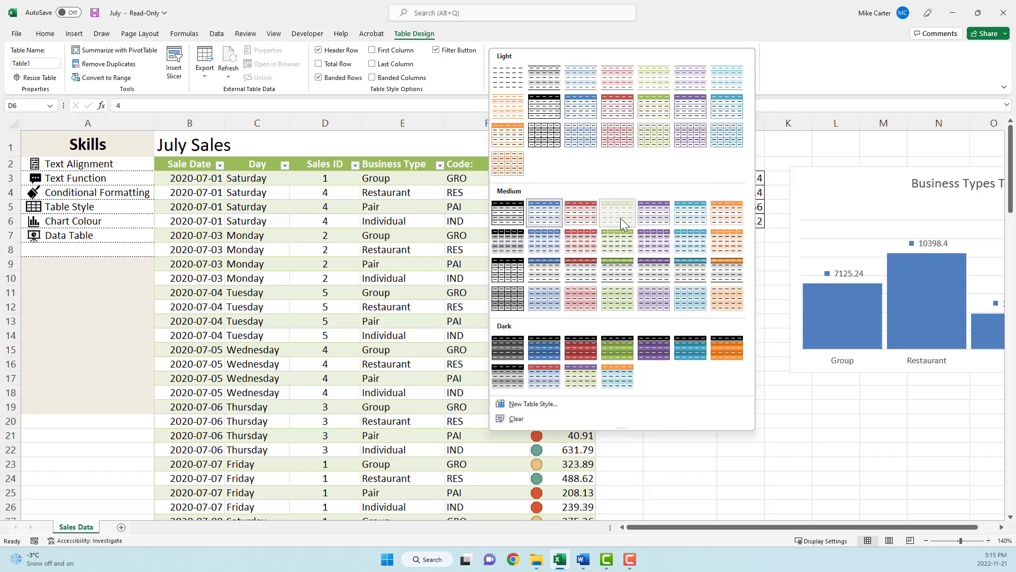
left_click(621, 218)
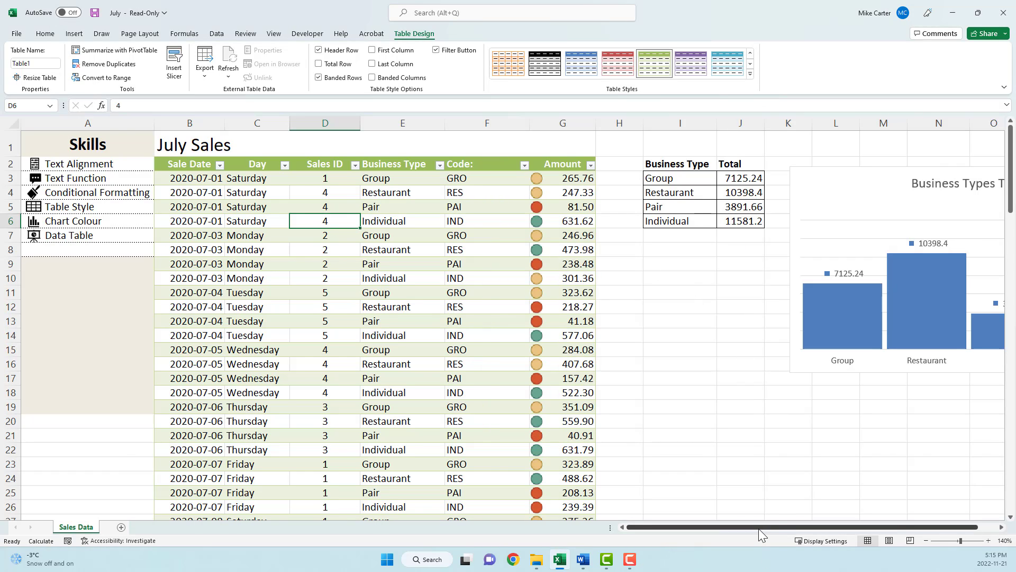
scroll(758, 528, "right", 2)
Step: Select the Business Types Total chart at 120% zoom and preview its Chart Design styles
left_click(820, 190)
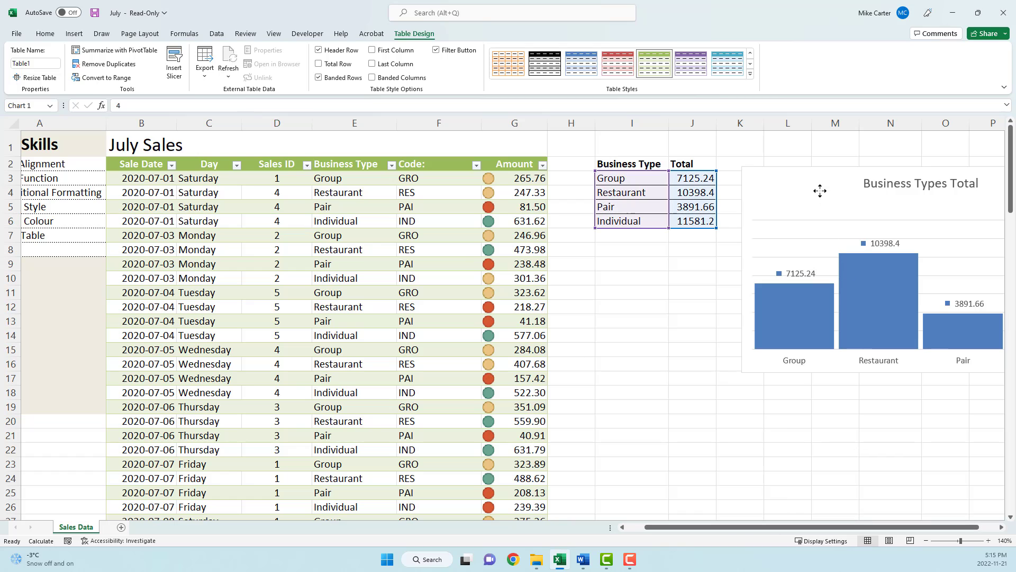
left_click(925, 540)
left_click(925, 540)
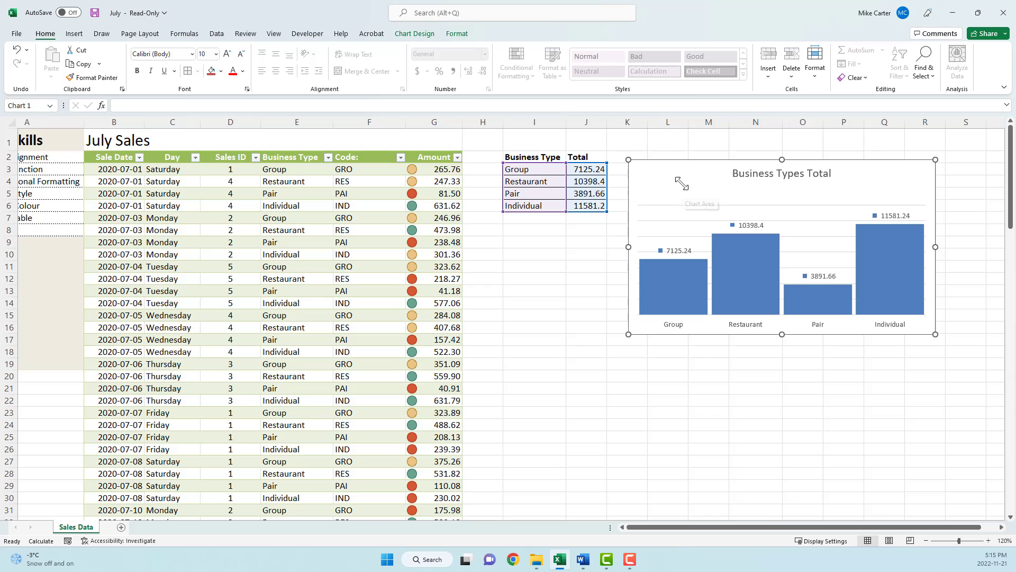
left_click(410, 33)
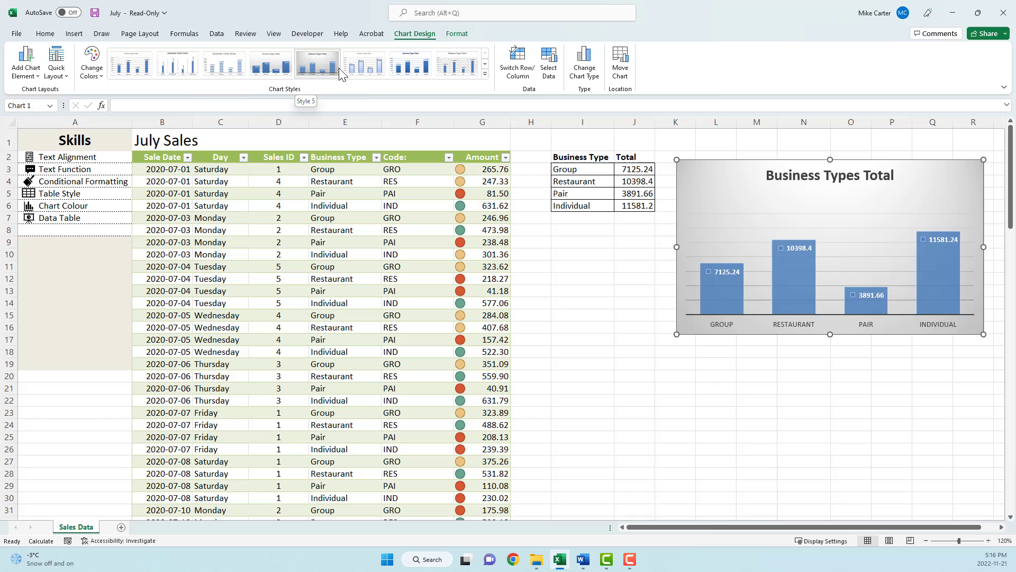
left_click(380, 69)
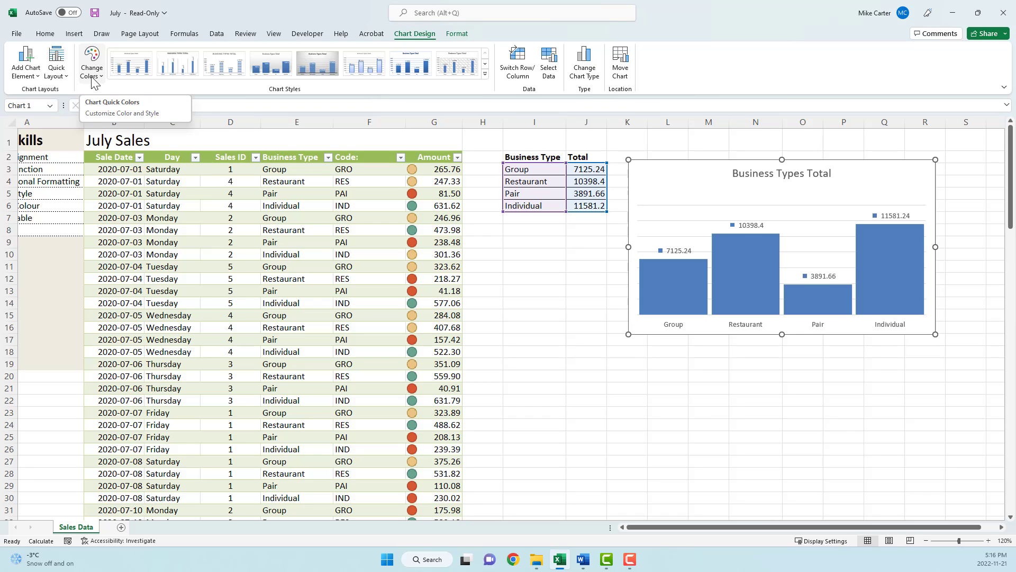
Step: Recolour the chart columns with the green Monochromatic Palette 3
left_click(64, 80)
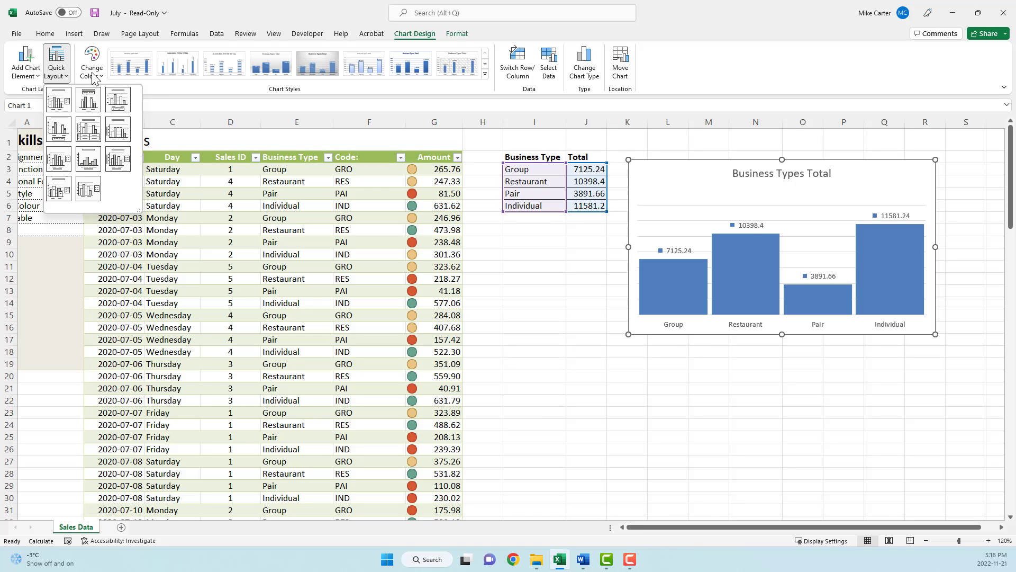
left_click(91, 77)
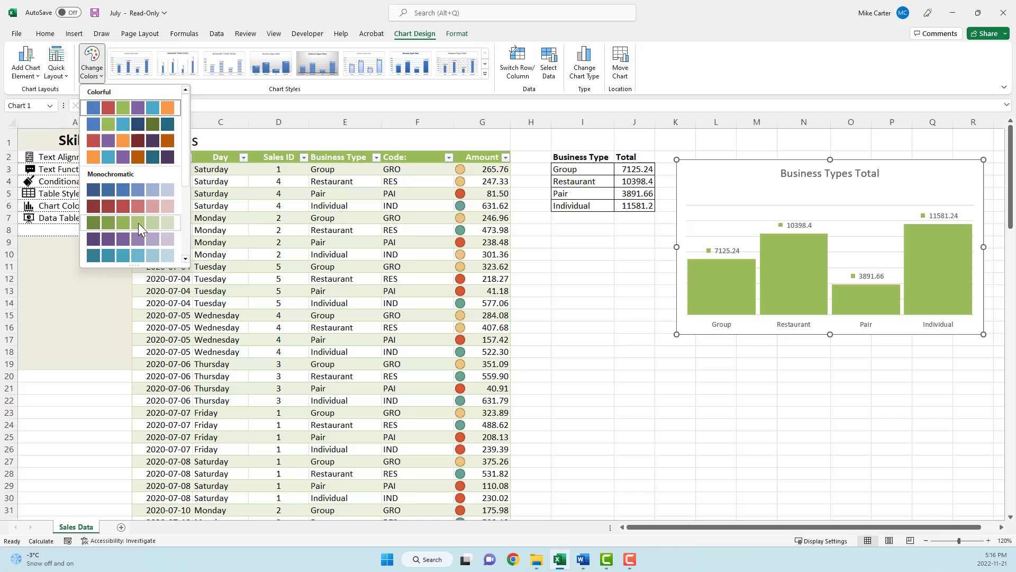
left_click(138, 223)
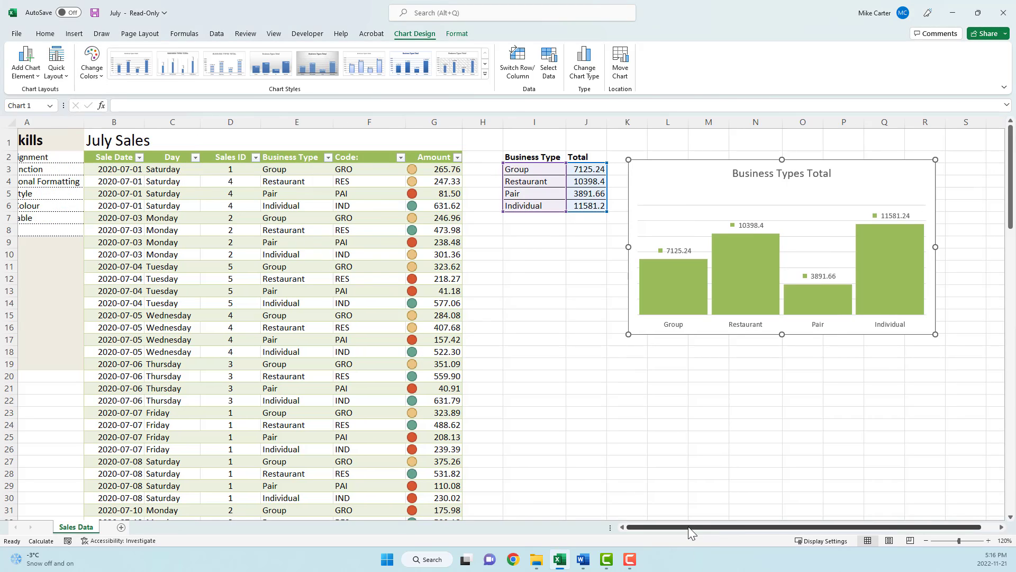
left_click_drag(688, 528, 745, 526)
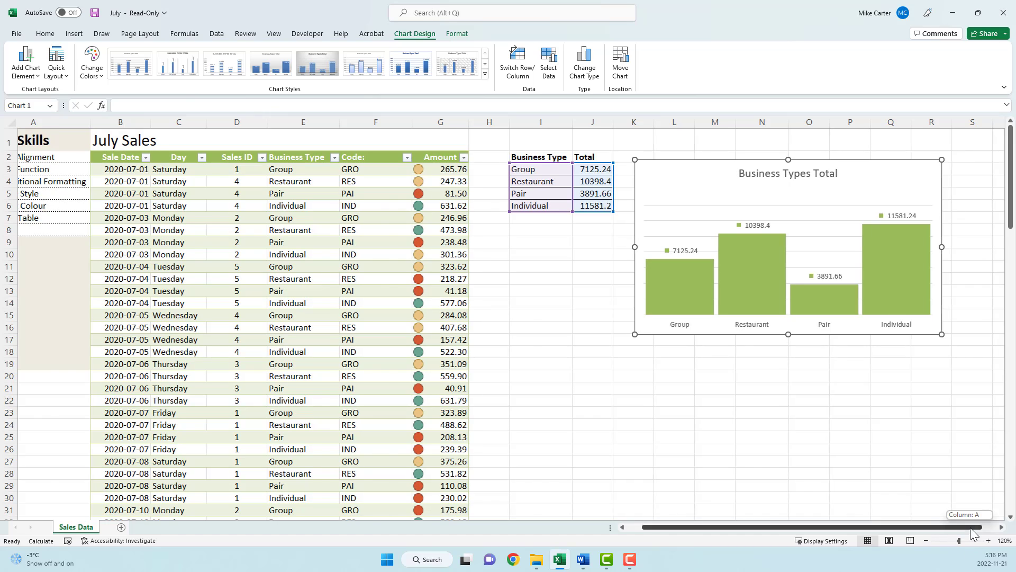
left_click(1001, 527)
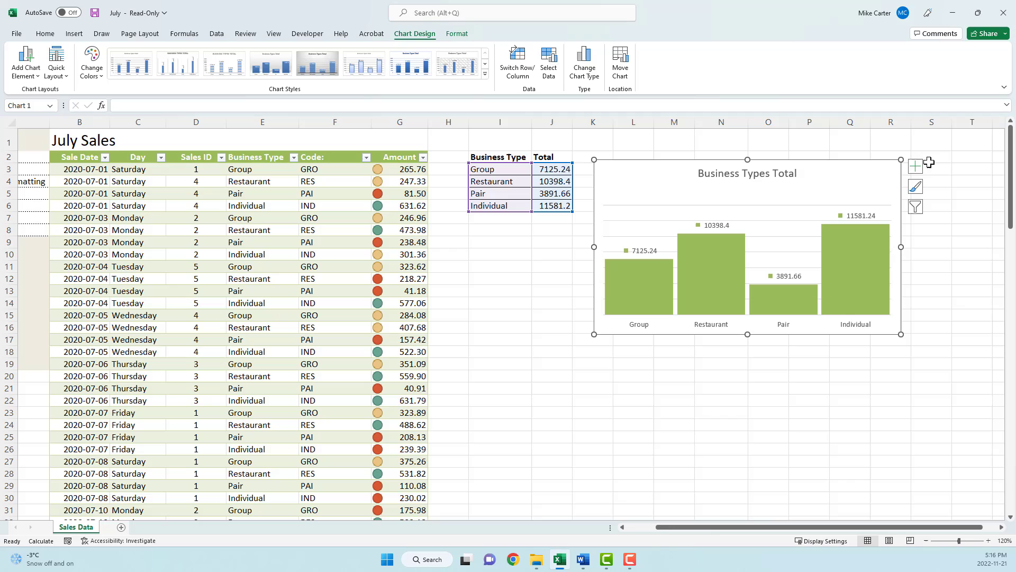
Step: Add a No Legend Keys data table to the Business Types Total chart
left_click(916, 166)
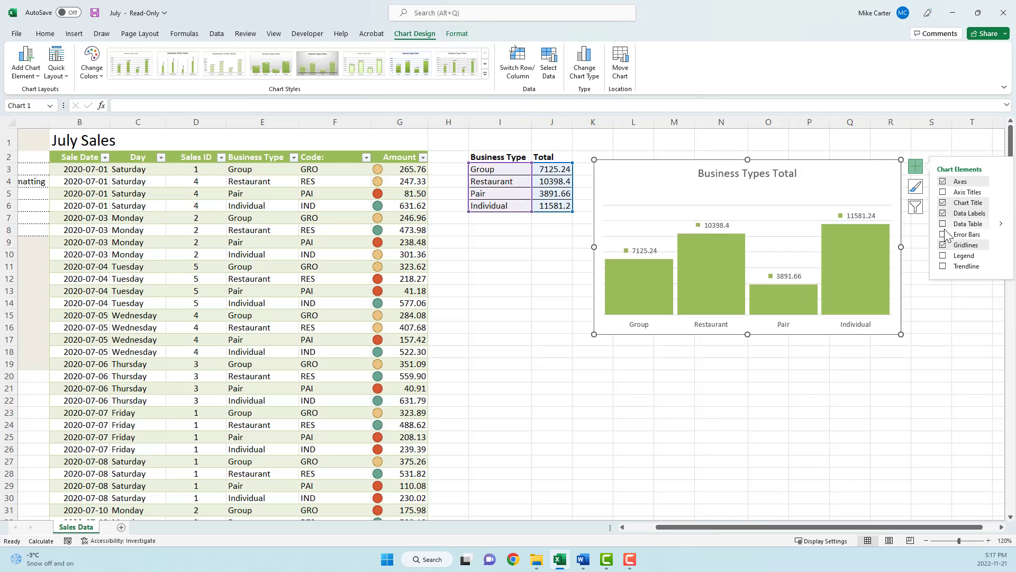
left_click(944, 225)
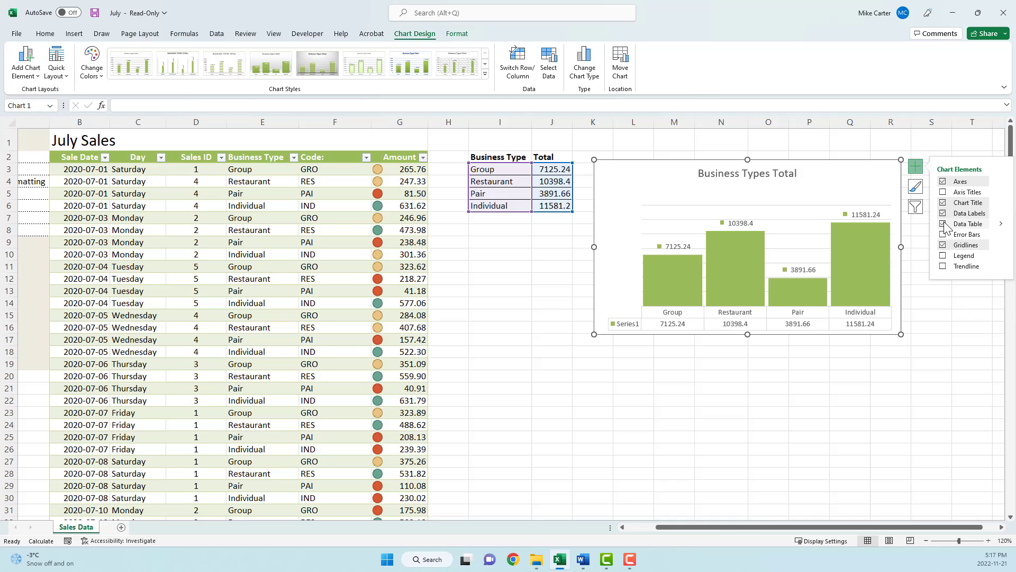
mouse_move(1000, 229)
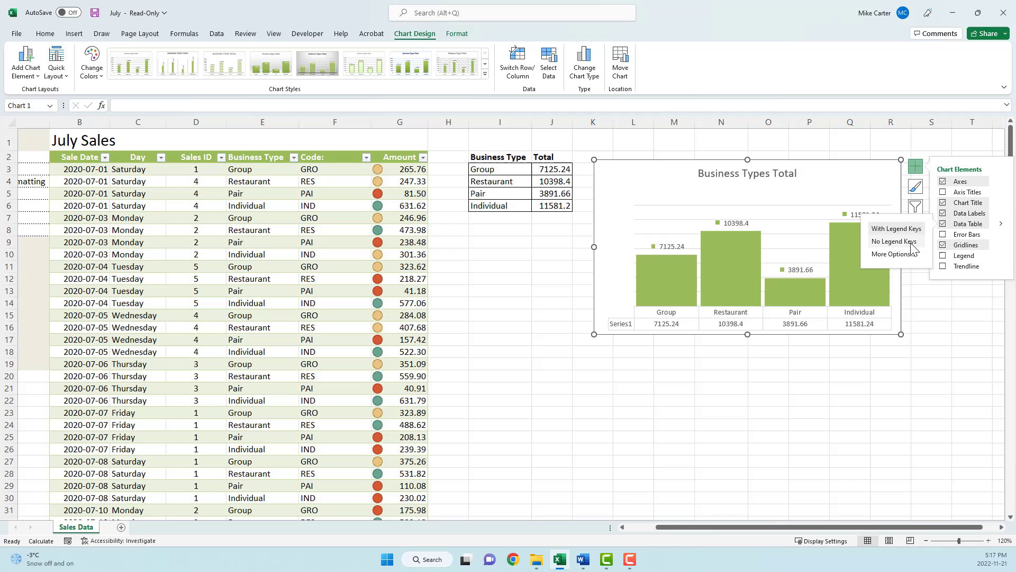
left_click(911, 245)
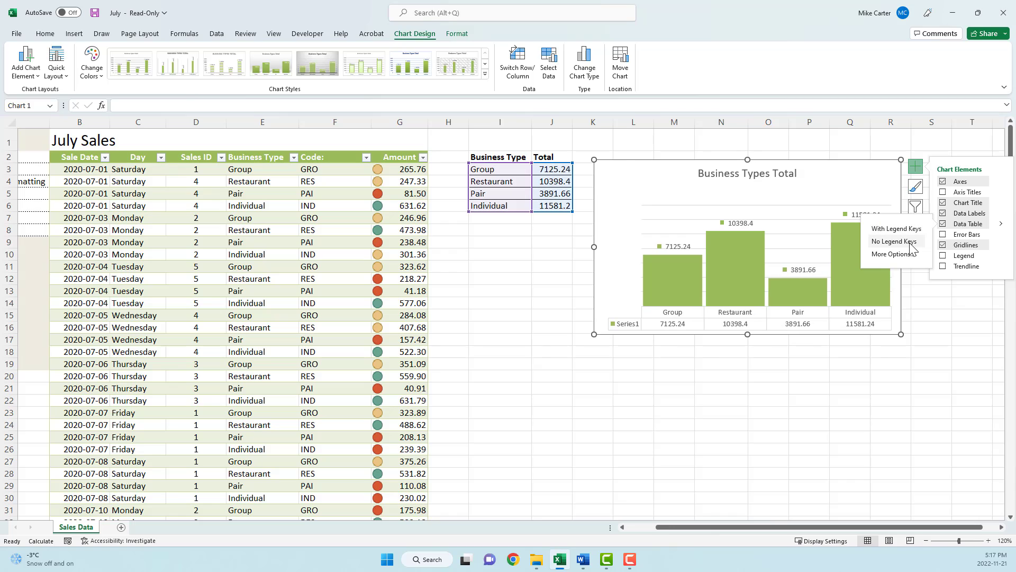
left_click(943, 299)
left_click(941, 301)
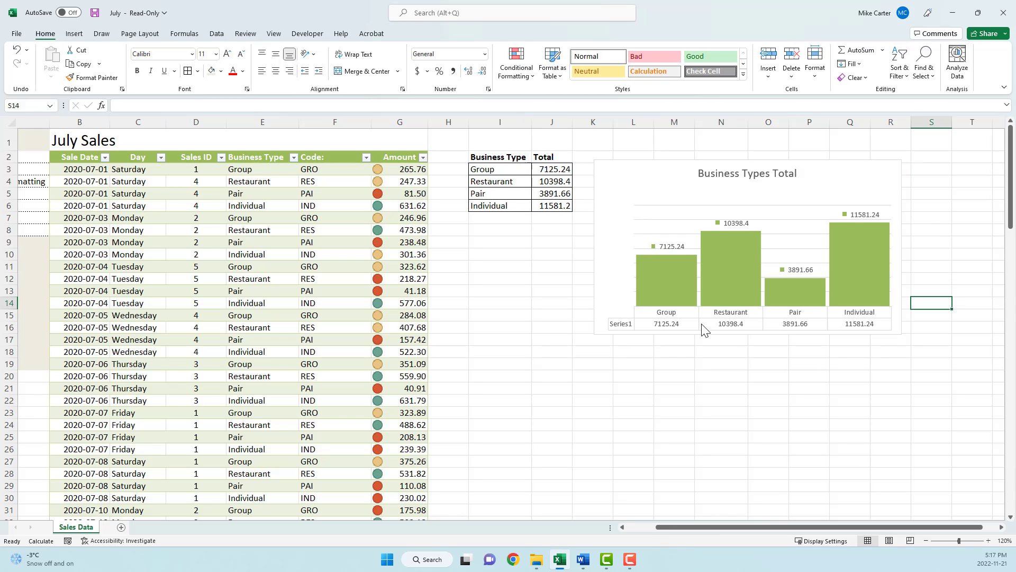